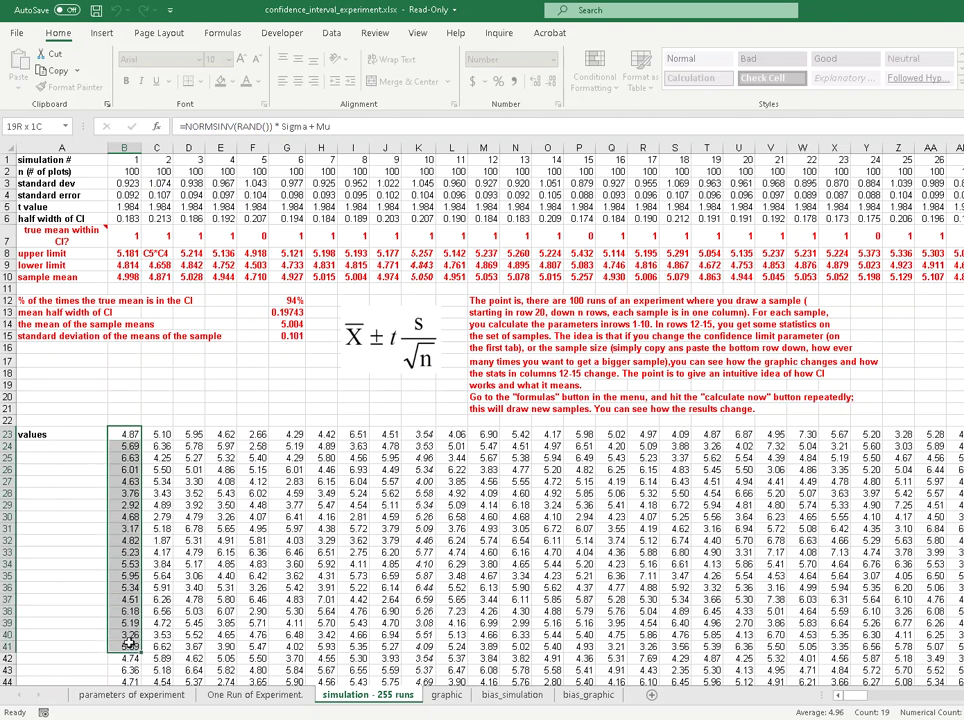
- Recalculate with F9 to draw new samples, then highlight the sample values of simulations 2 and 3
key("F9")
left_click_drag(160, 436, 177, 617)
left_click_drag(191, 434, 180, 659)
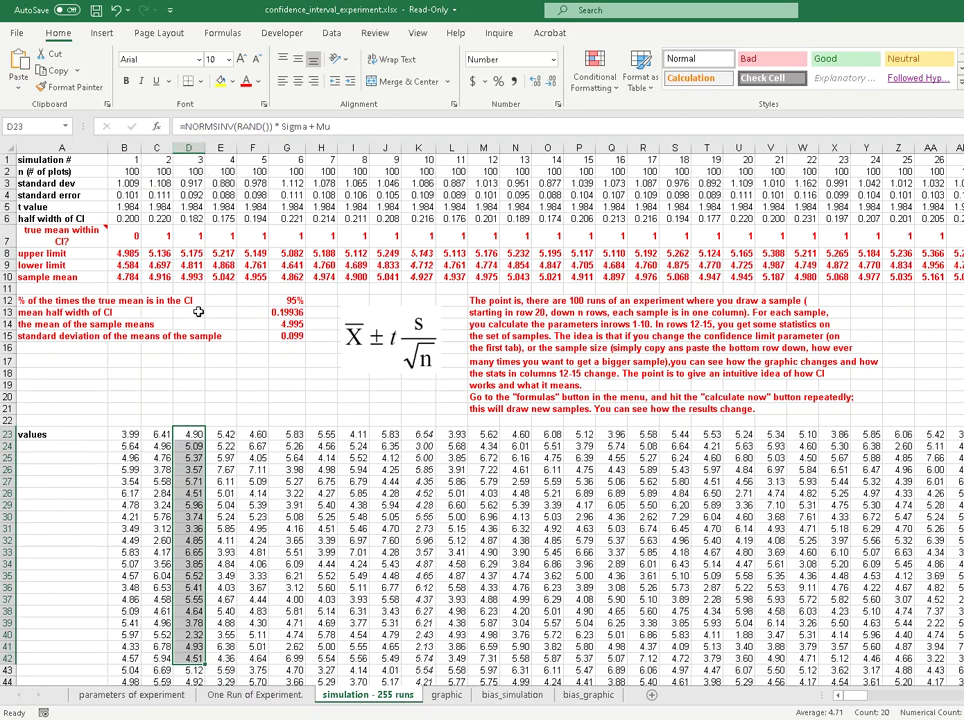
left_click(303, 376)
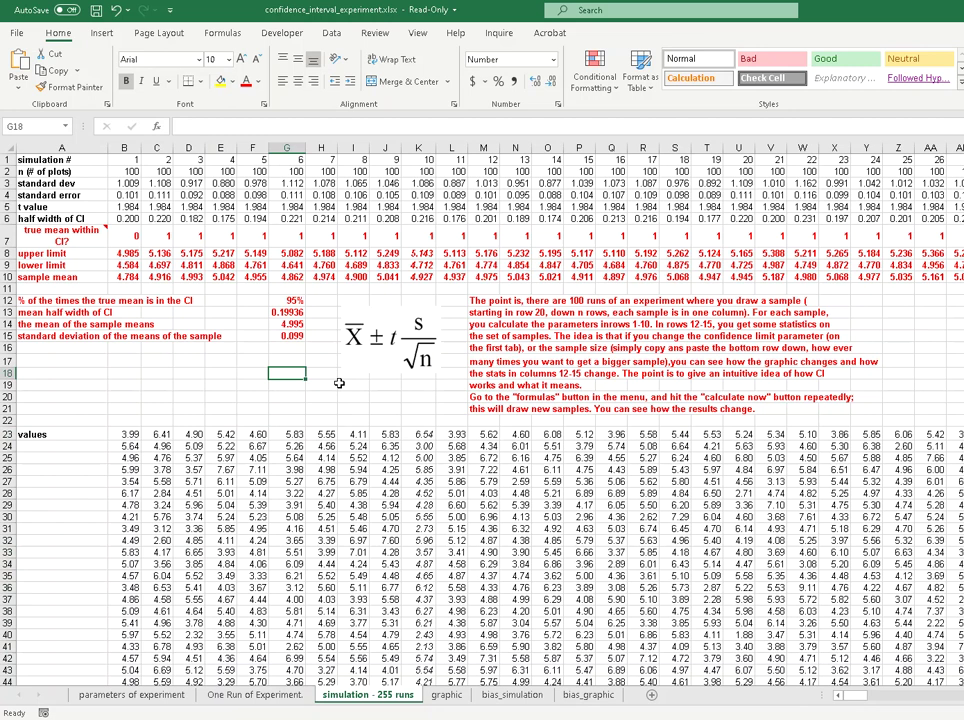
- Inspect the percentage-in-CI formula in G12 to see which range it counts, leaving it unchanged
key("Up")
key("Up")
key("Up")
key("Up")
key("Up")
key("Up")
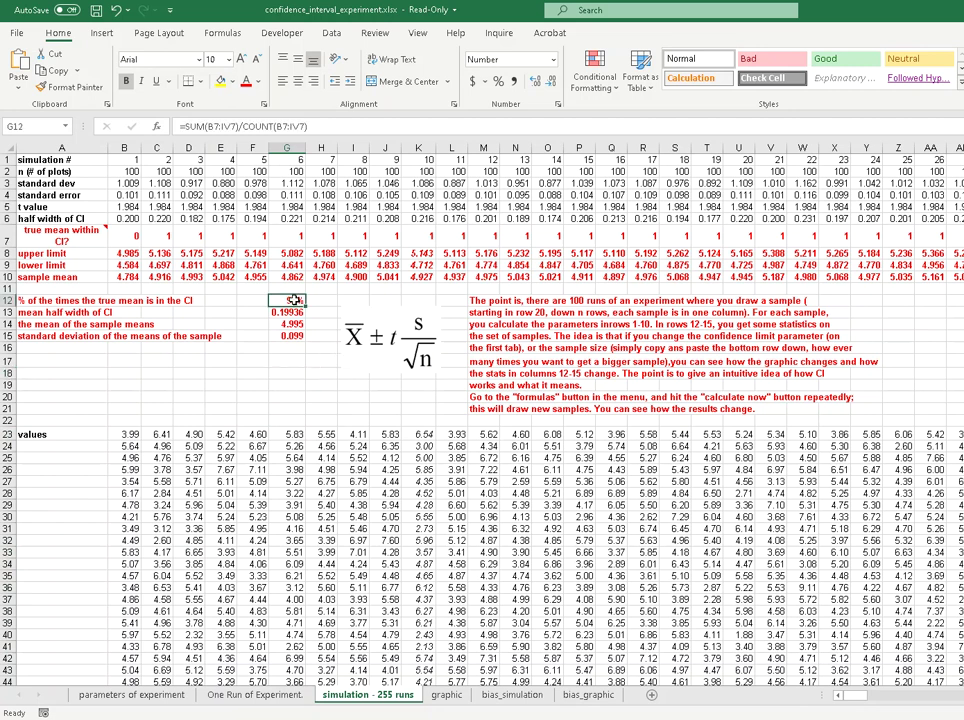
left_click(250, 127)
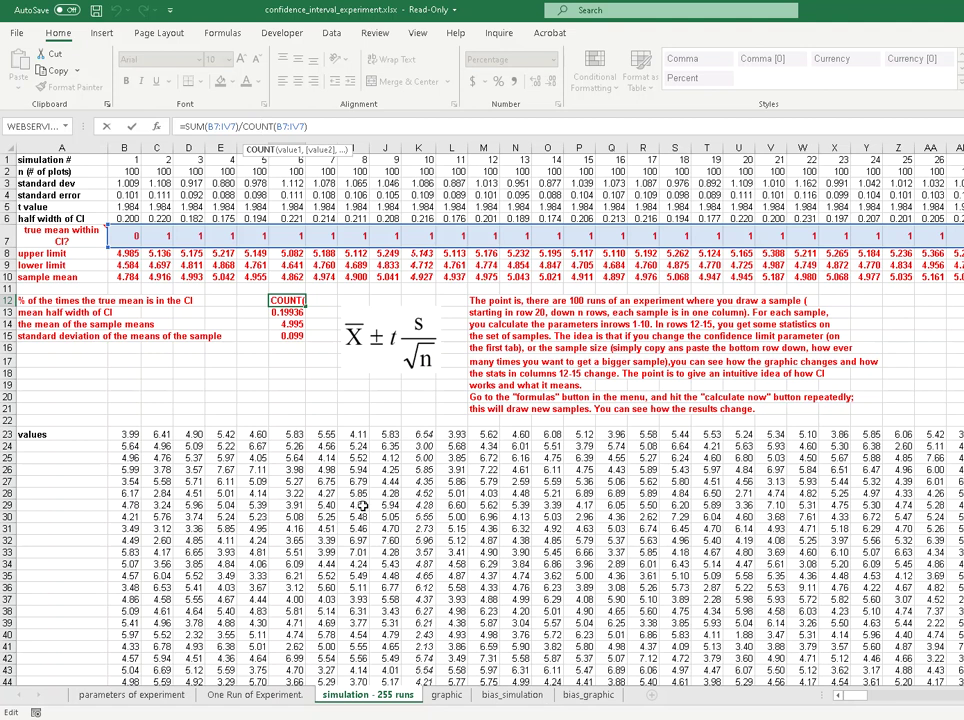
key("ctrl+Return")
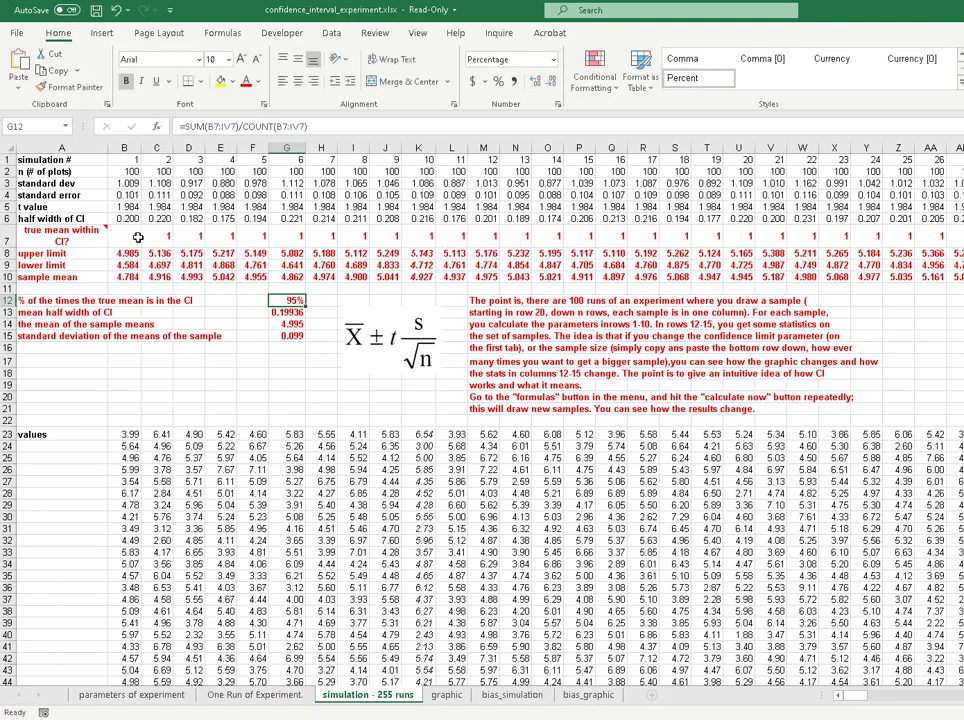
- Highlight the true-mean-within-CI flags along row 7, then view the graphic sheet's interval chart
left_click_drag(134, 237, 835, 253)
left_click_drag(869, 700, 845, 698)
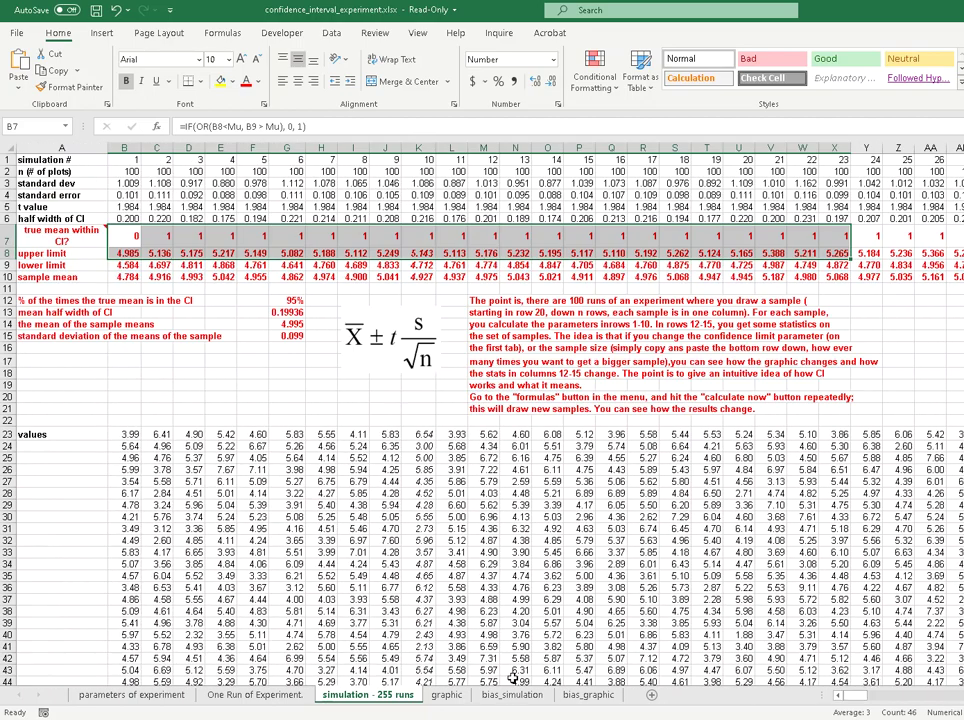
left_click(446, 695)
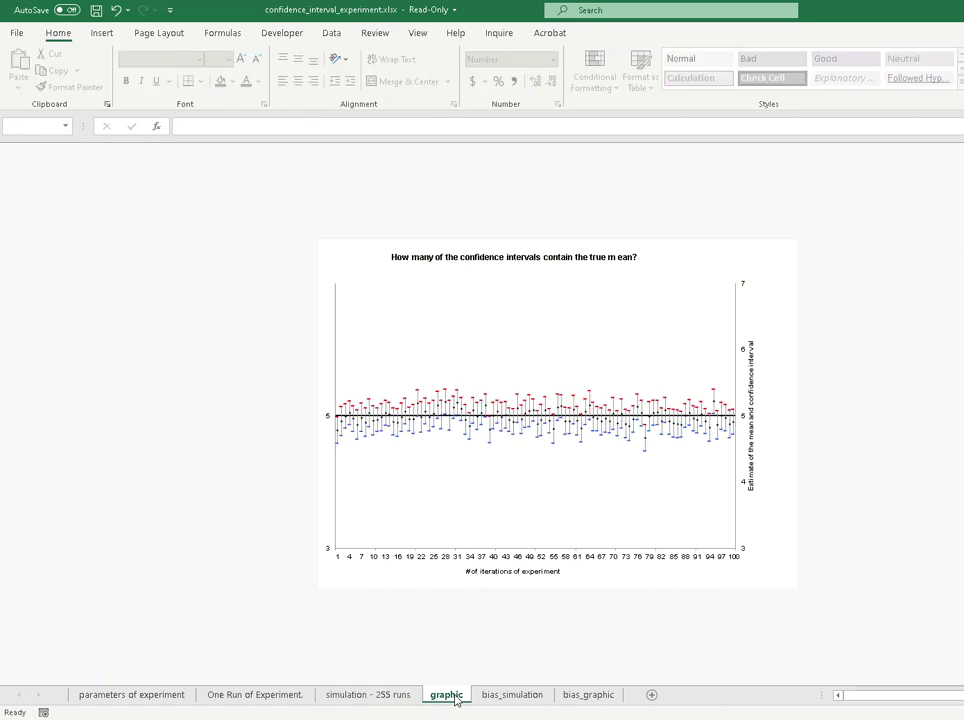
left_click(258, 697)
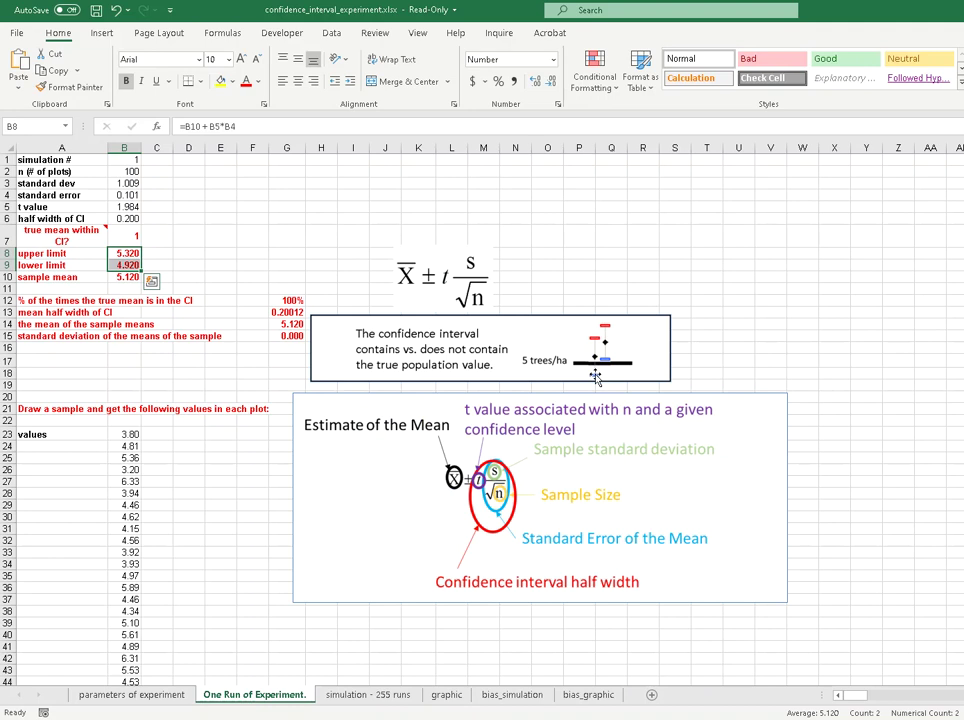
key("Escape")
left_click(447, 695)
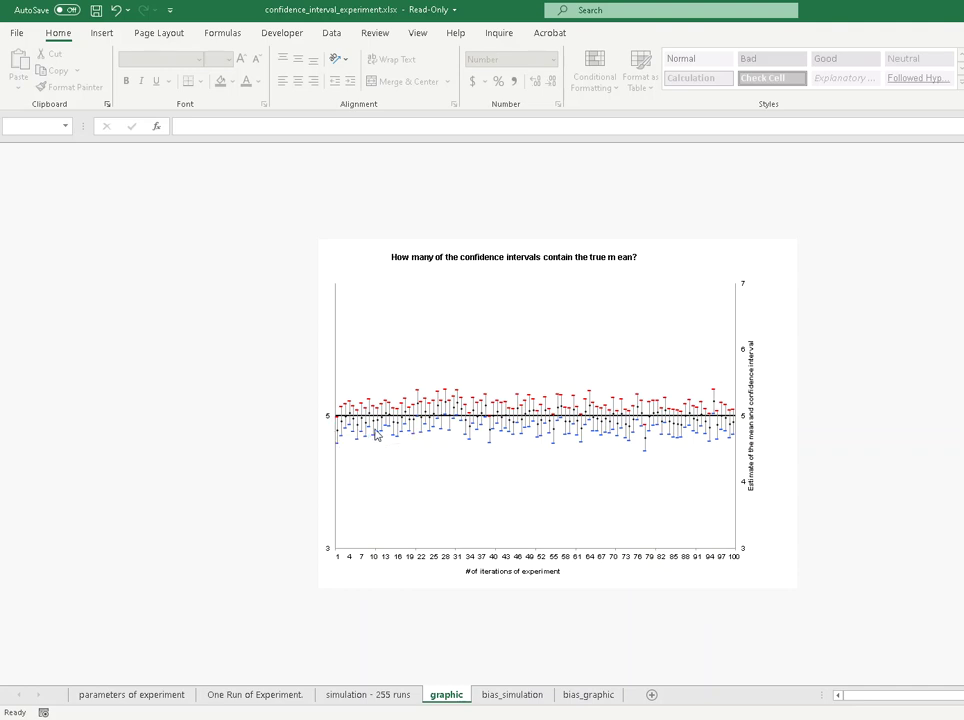
- Read the values of individual confidence-interval points on the chart before moving to PowerPoint
mouse_move(408, 430)
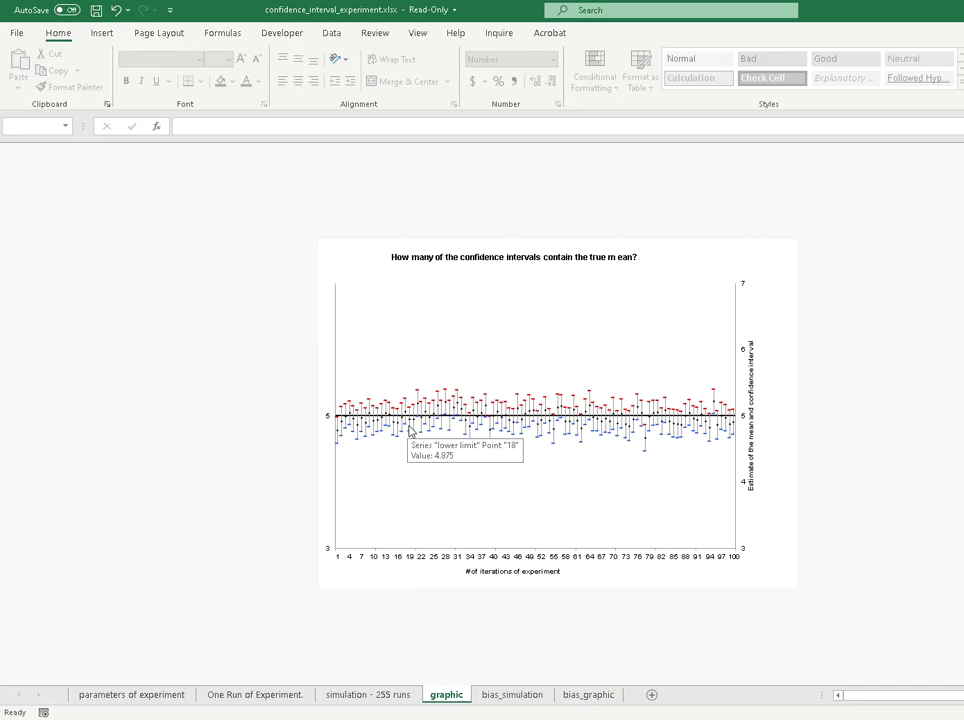
mouse_move(619, 439)
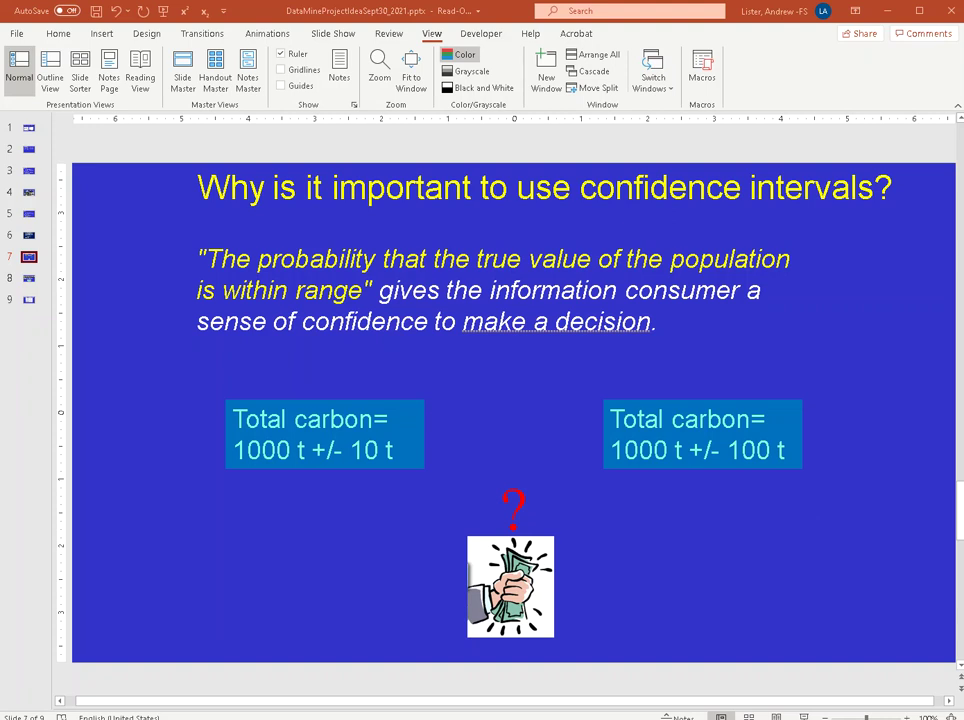
- Return from PowerPoint to the Excel 'simulation - 255 runs' sheet with Alt+Tab
key("alt+Tab")
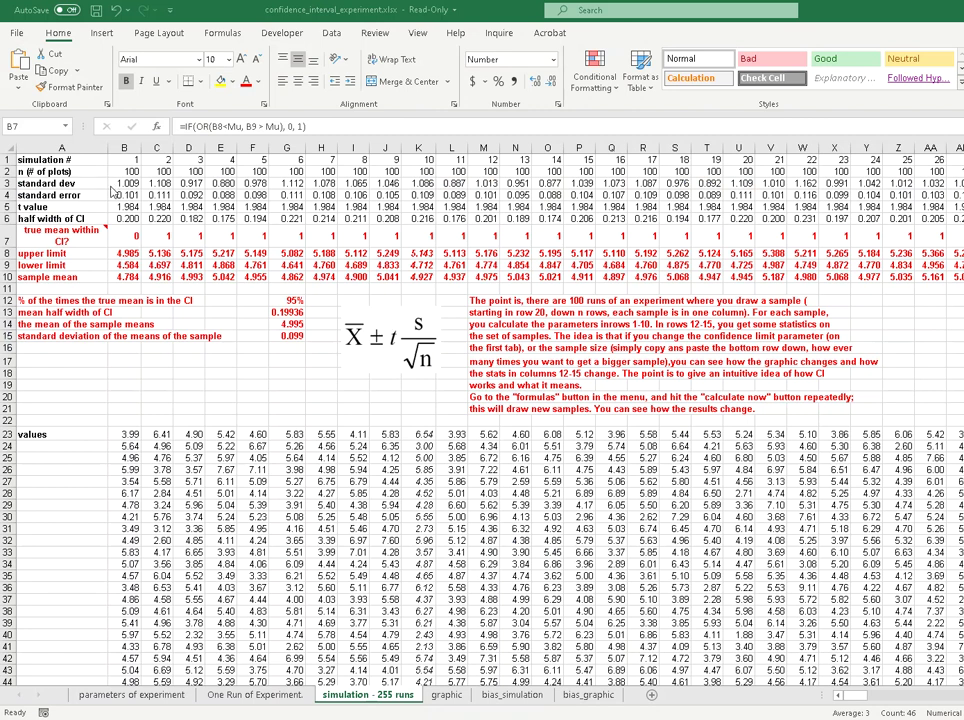
- Review the run-1 sample mean formula in B10 and mean-of-means formula in G14, then go to bias_simulation
left_click(130, 281)
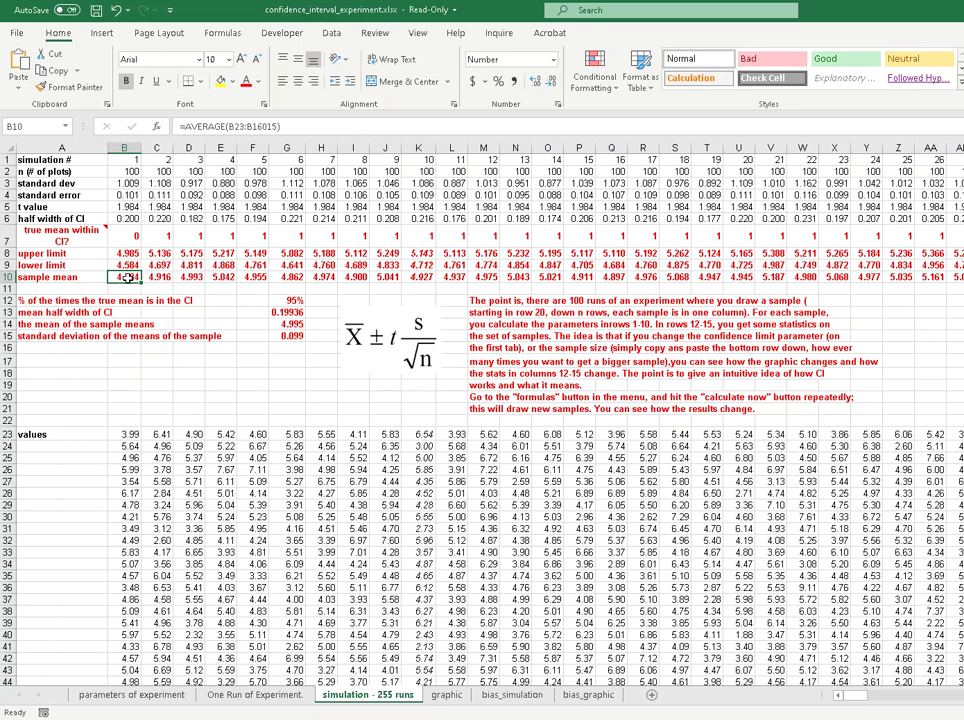
left_click(288, 324)
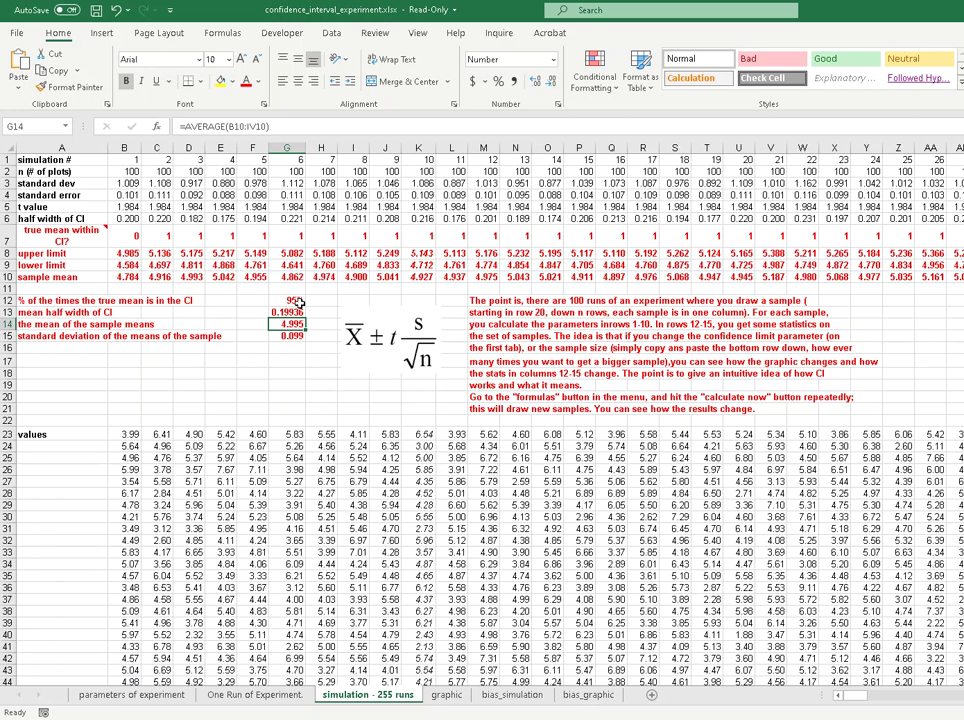
key("ctrl+Page_Down")
key("ctrl+Page_Down")
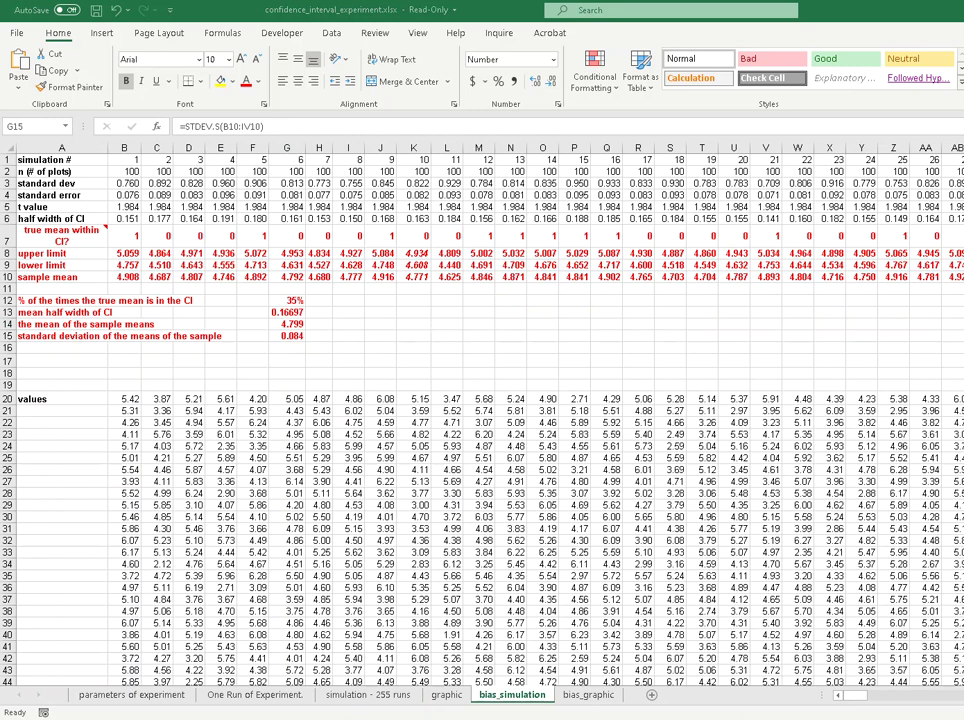
- Switch to the parameters of experiment sheet showing 95% confidence, mean 5 and standard deviation 1
left_click(131, 694)
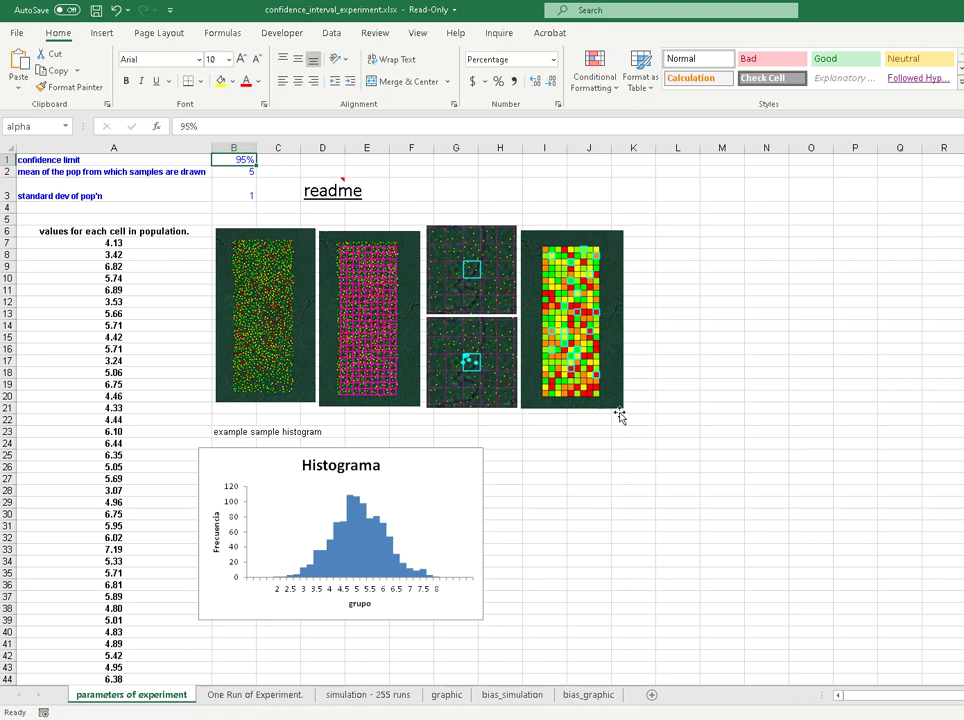
- On bias_simulation, highlight the RANDBETWEEN(1,900)/1000 term inside B20's sample-value formula
left_click(518, 696)
left_click(125, 399)
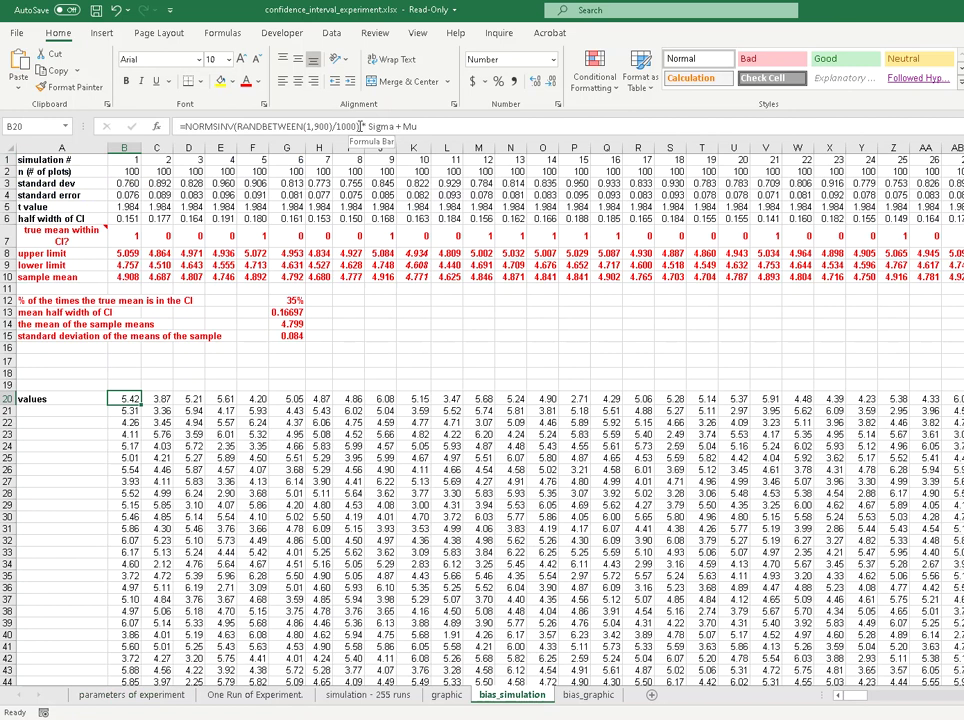
left_click(310, 126)
left_click_drag(358, 126, 181, 126)
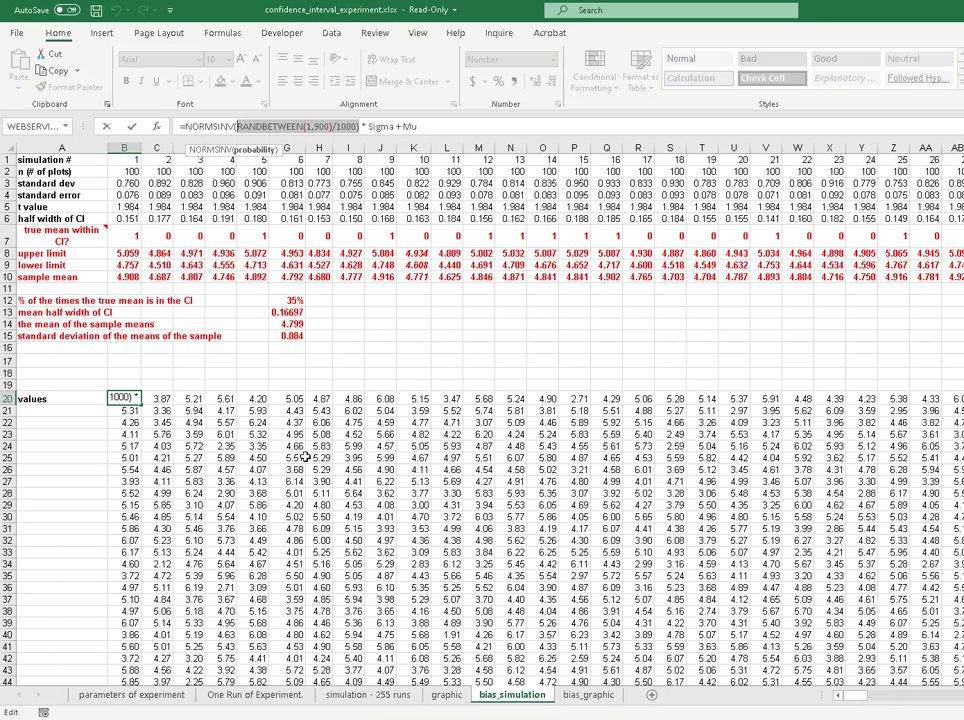
- Cancel the B20 edit, check the G14 mean of sample means, and view the bias_graphic chart
left_click(346, 347)
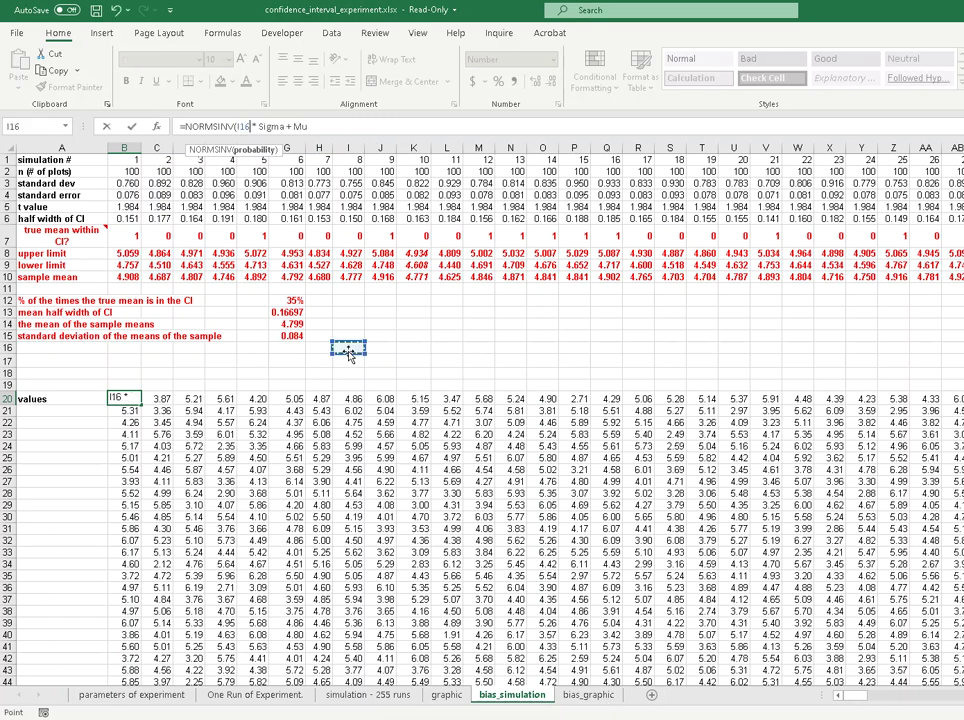
key("Escape")
left_click(291, 326)
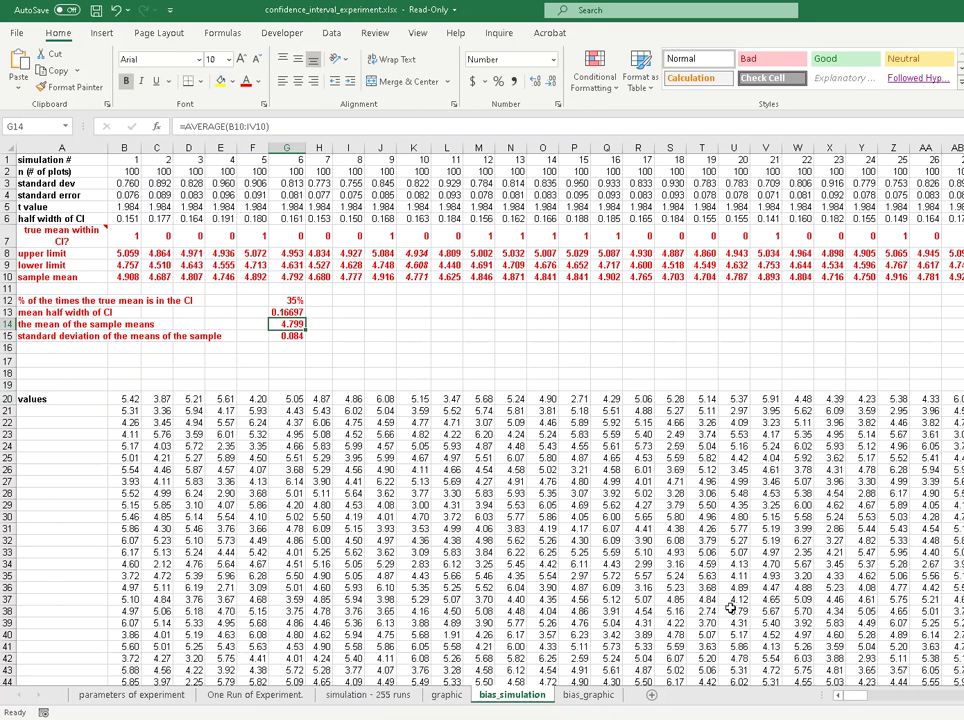
left_click(578, 698)
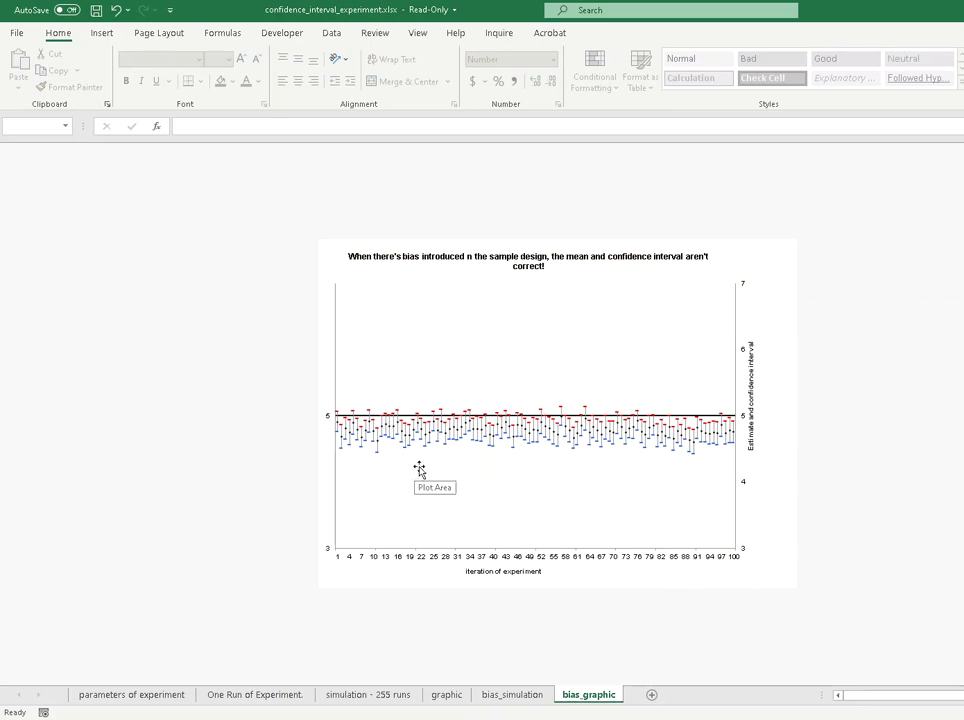
left_click(536, 699)
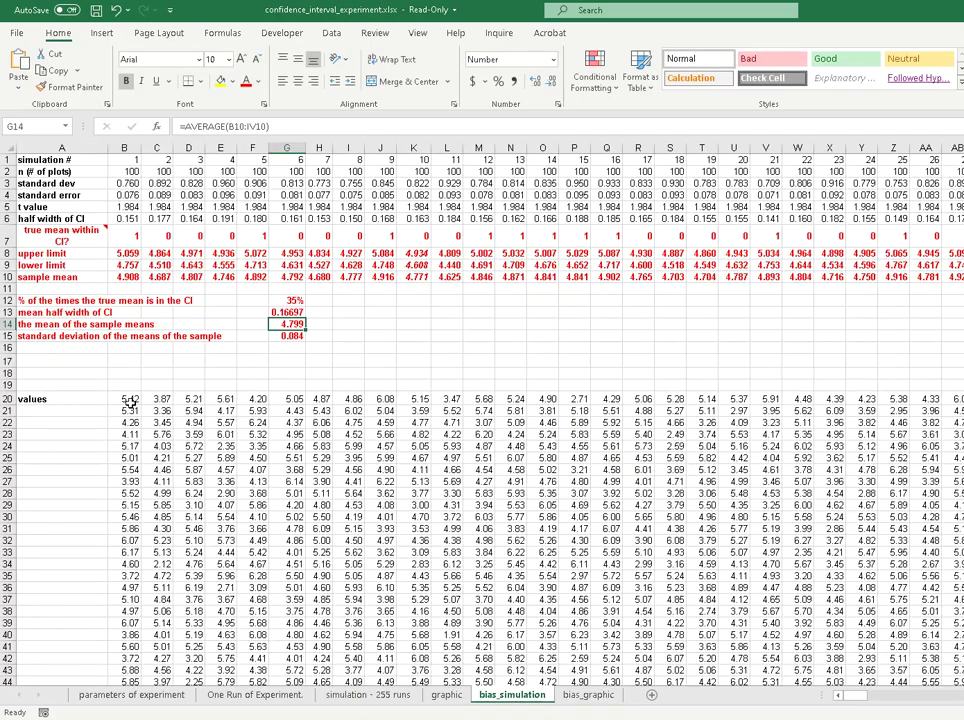
left_click(128, 399)
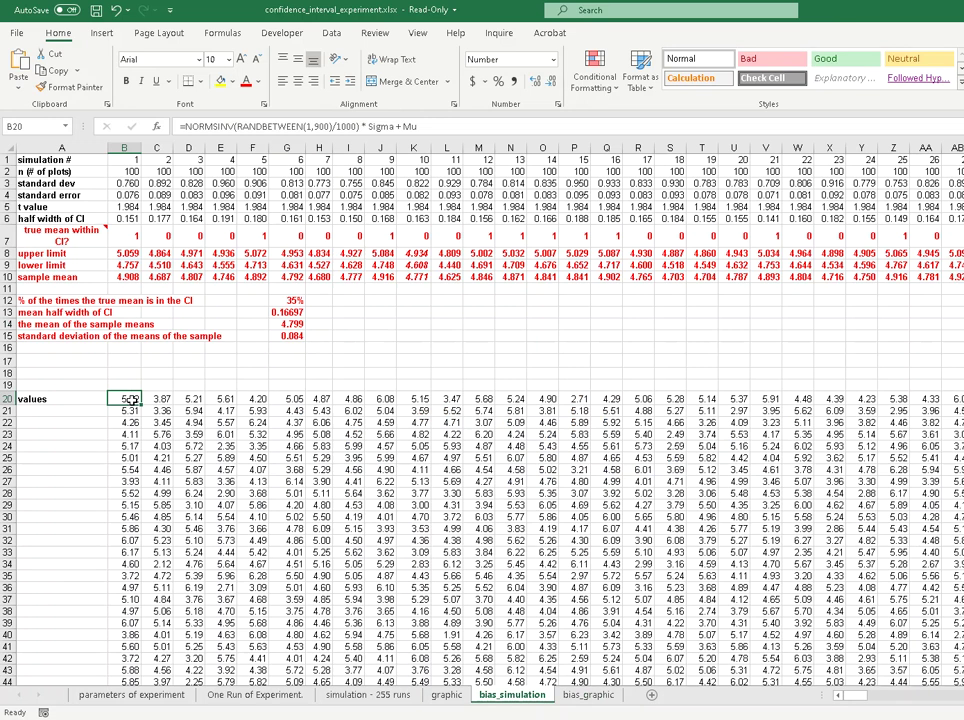
left_click(590, 694)
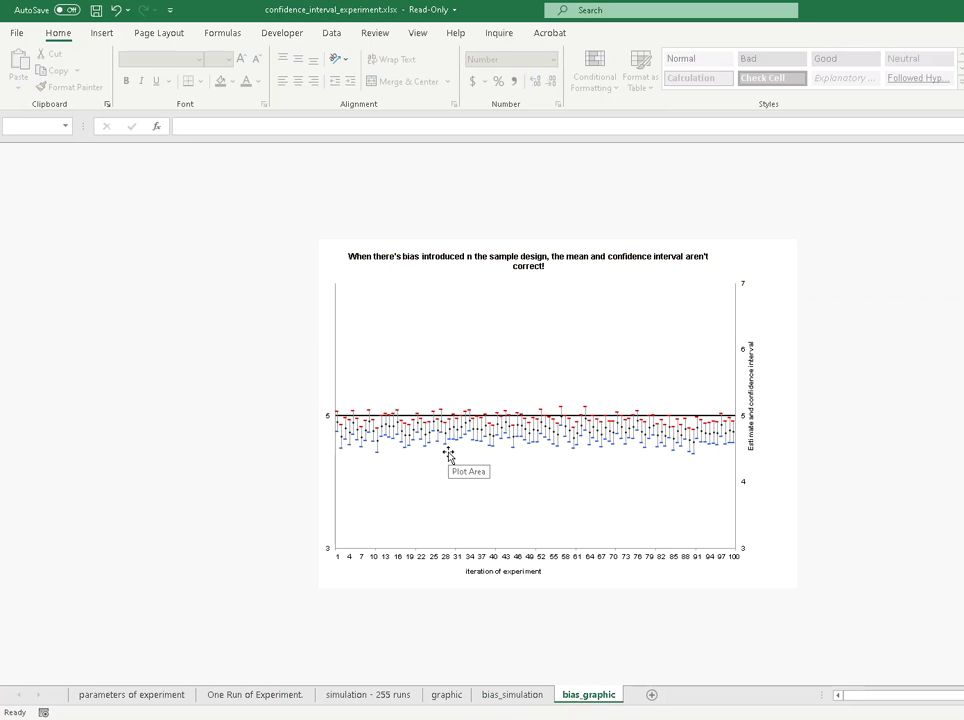
- Compare the unbiased graphic chart with bias_graphic, read point values, then return to bias_simulation
left_click(447, 695)
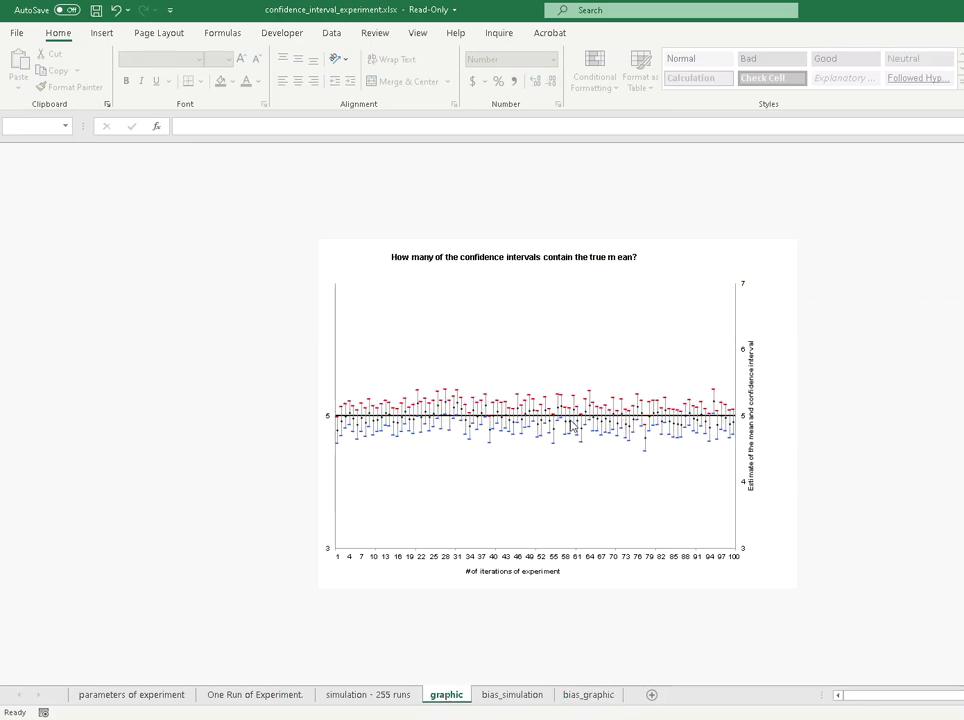
left_click(607, 697)
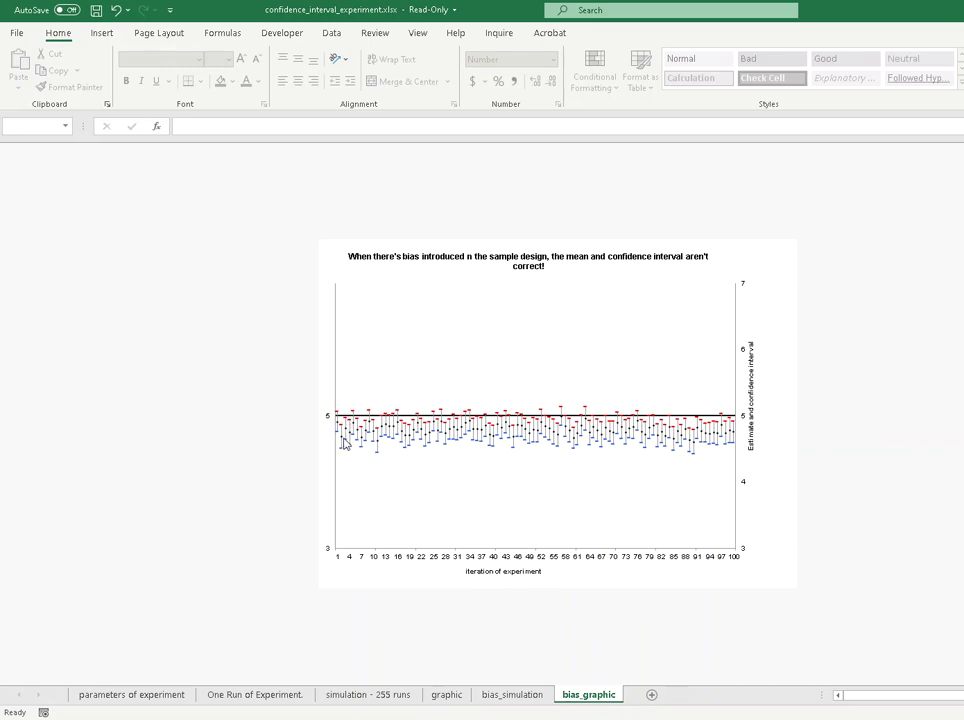
mouse_move(344, 443)
mouse_move(448, 443)
mouse_move(513, 441)
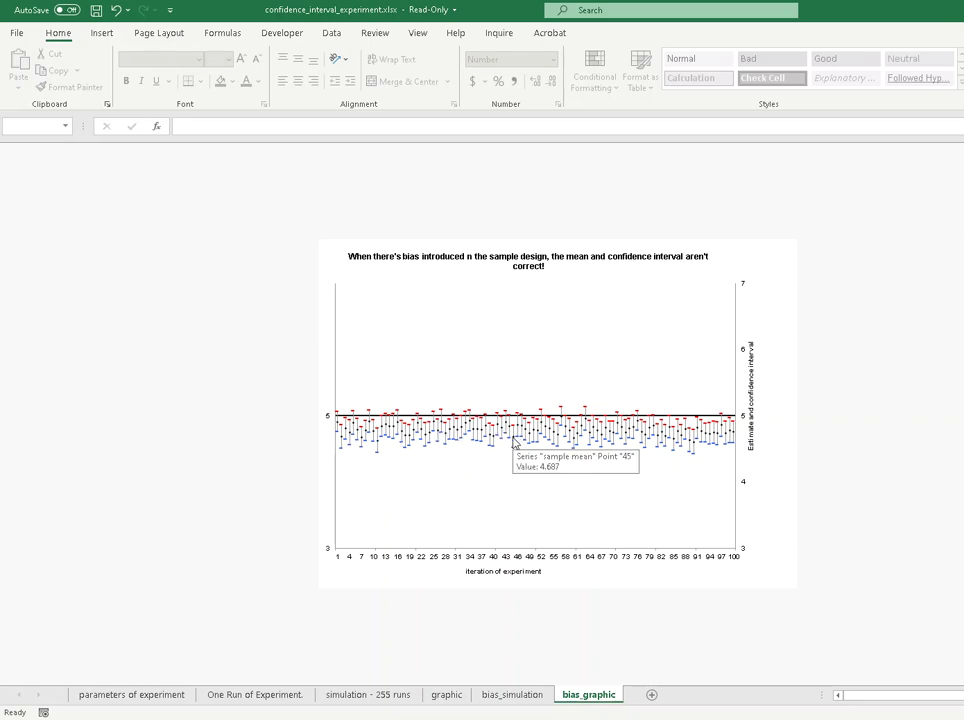
left_click(530, 696)
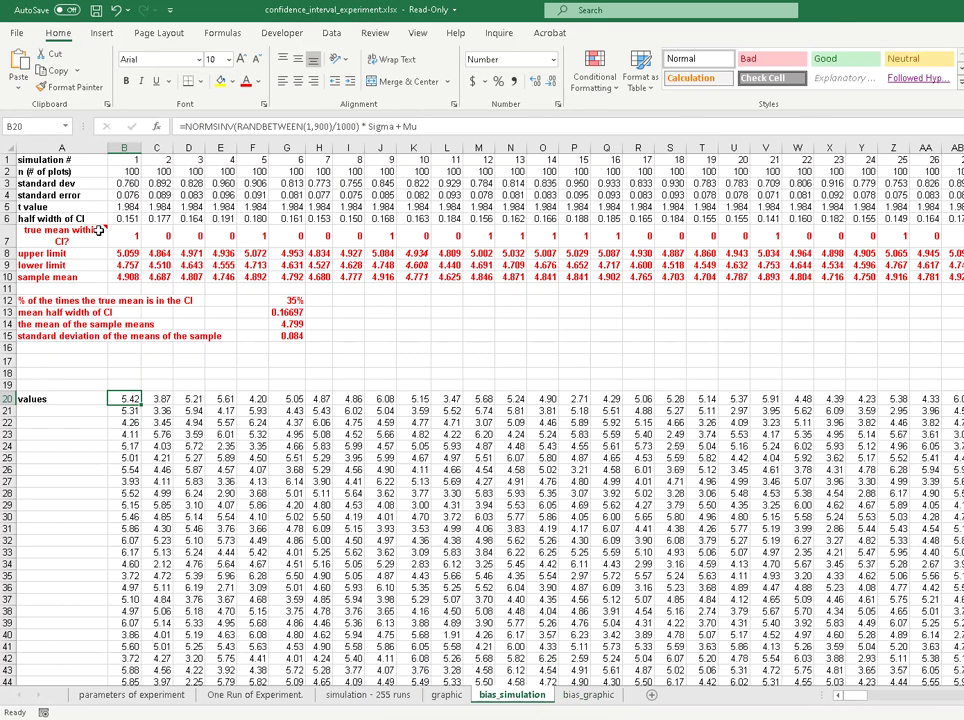
left_click(130, 278)
key("Up")
key("Up")
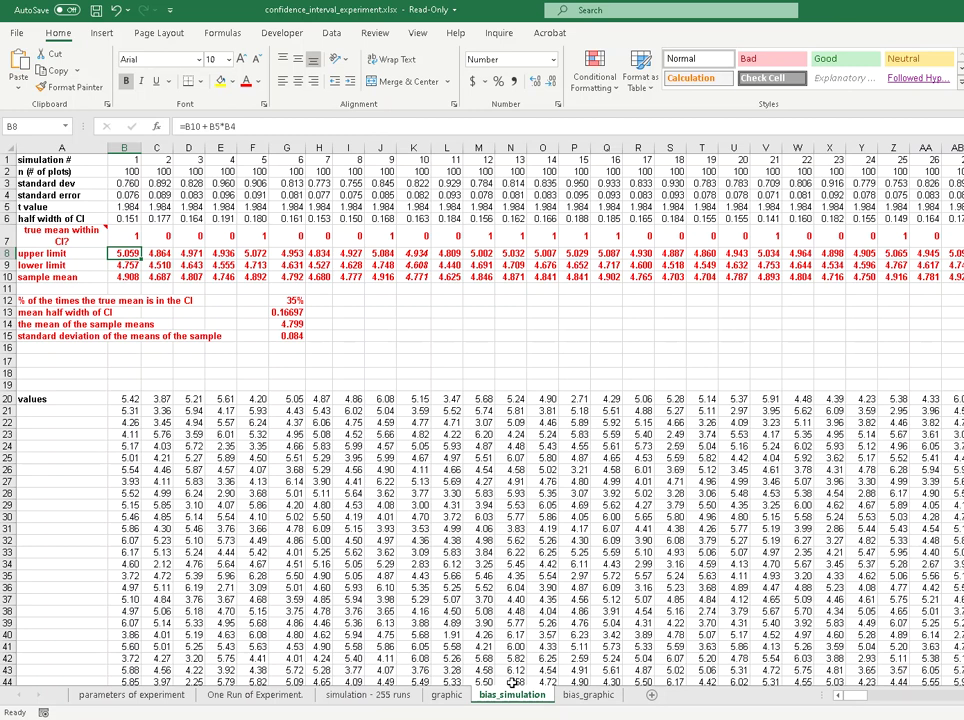
left_click(588, 695)
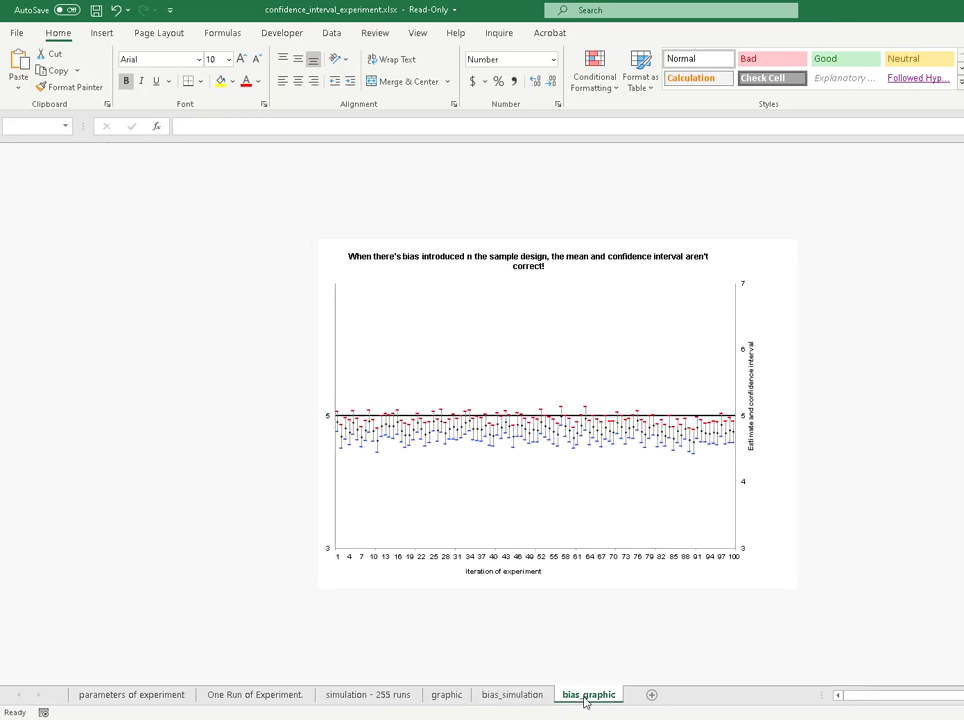
left_click(530, 697)
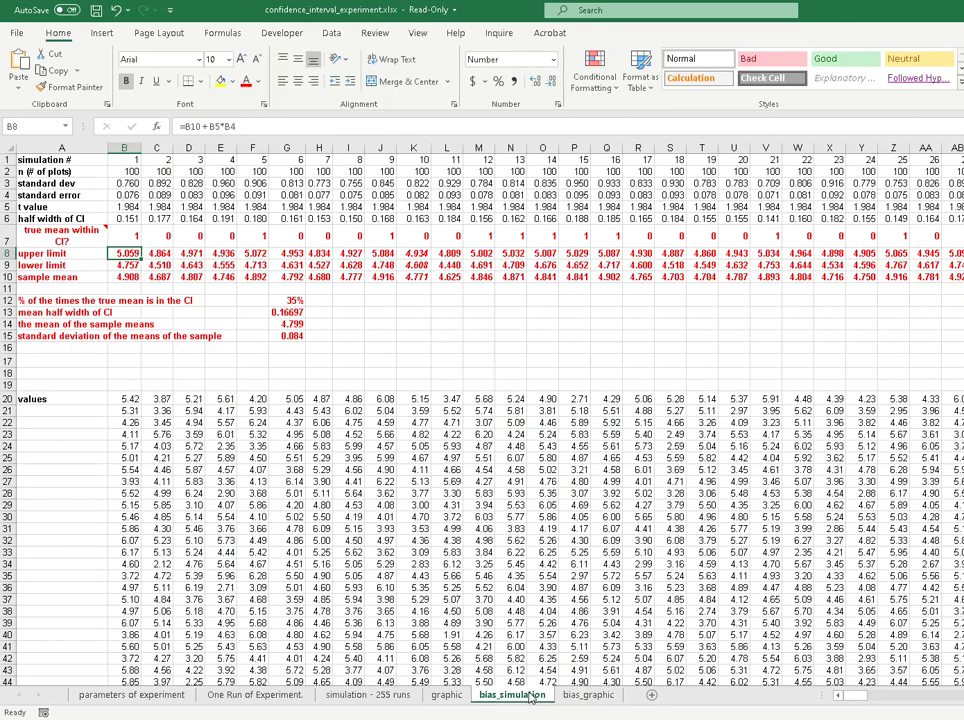